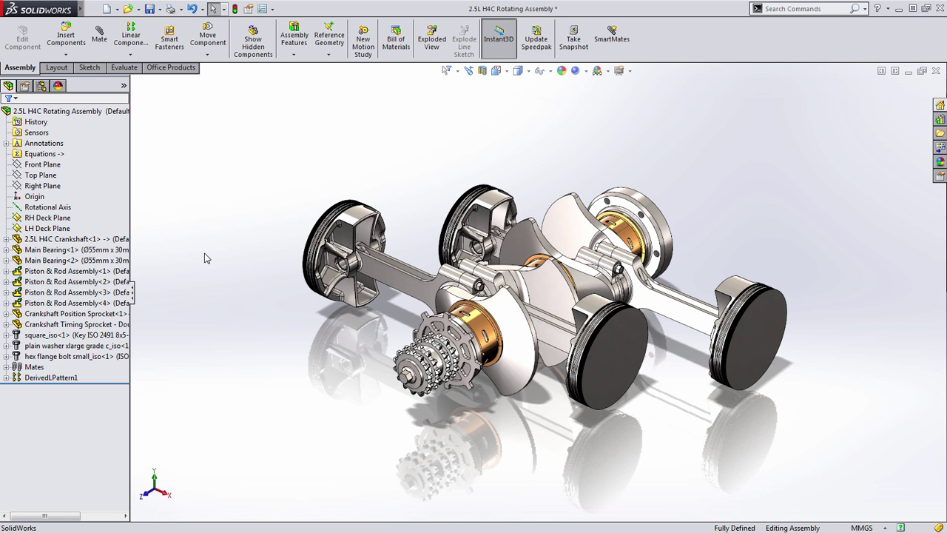
# Step: Press S over the assembly and browse the Insert Components and Assembly Features flyouts
pyautogui.press('s')
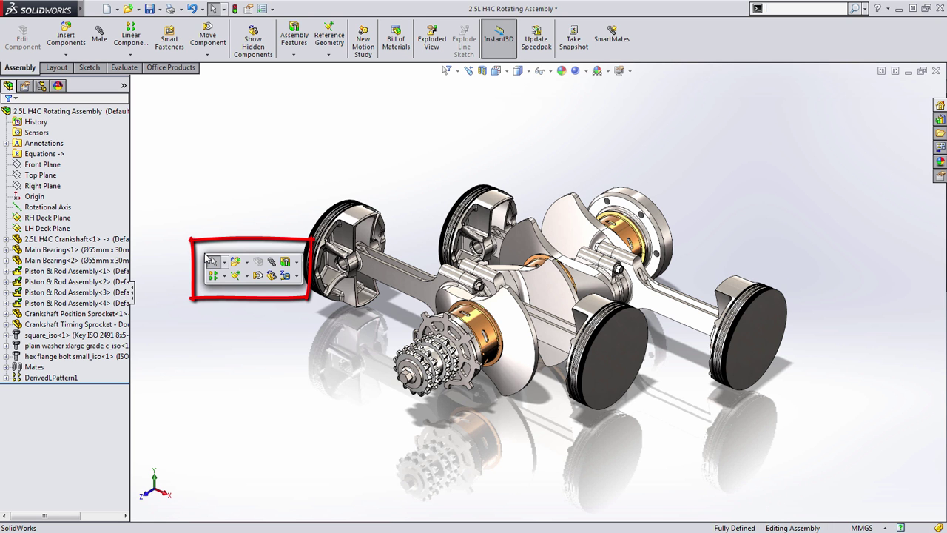
pyautogui.click(246, 262)
pyautogui.click(285, 275)
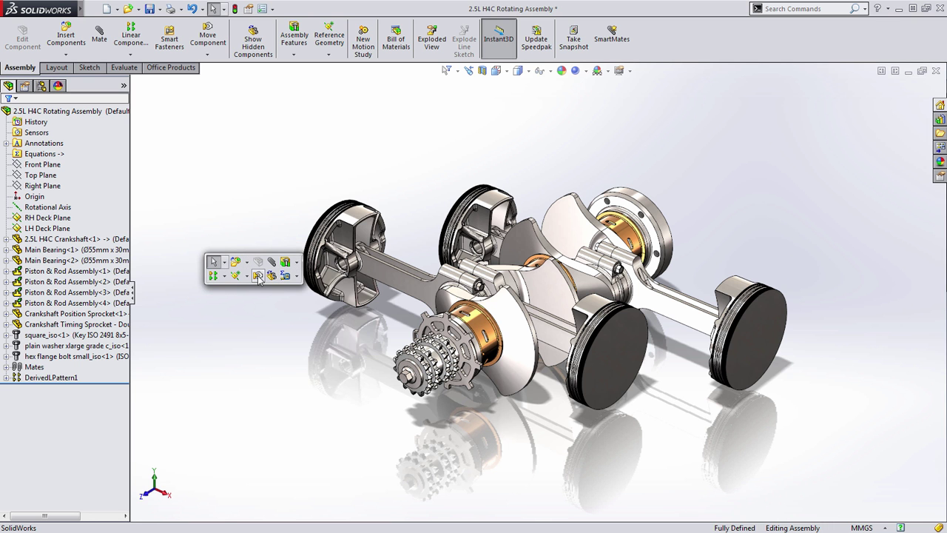
# Step: Use Measure from the Tools flyout on two piston tops, reading 80 mm, then dismiss it
pyautogui.click(279, 275)
pyautogui.click(296, 276)
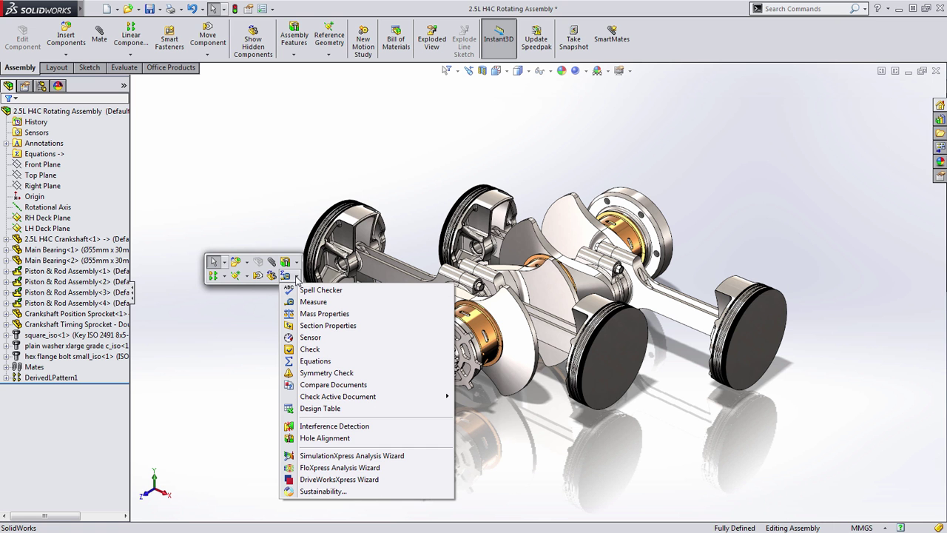
pyautogui.click(307, 301)
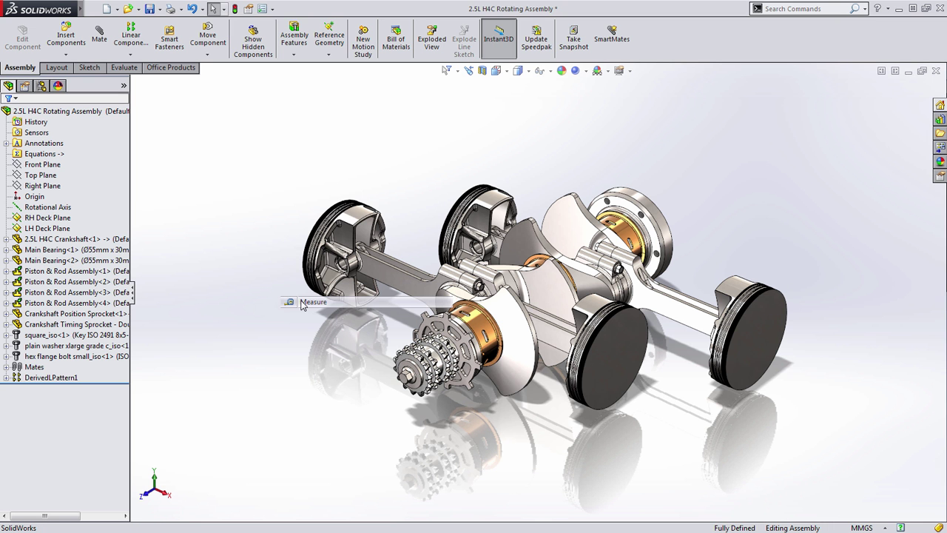
pyautogui.click(620, 389)
pyautogui.click(761, 342)
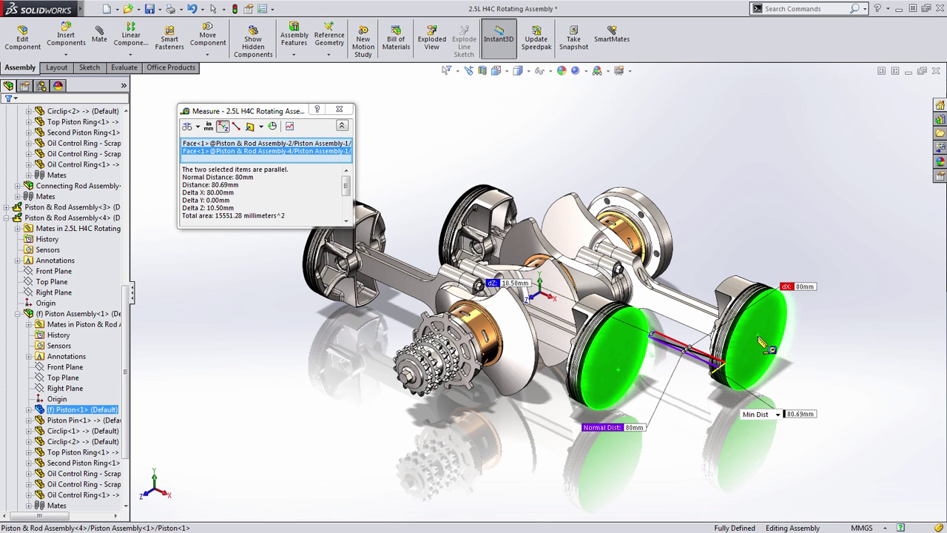
pyautogui.press('Escape')
pyautogui.press('Escape')
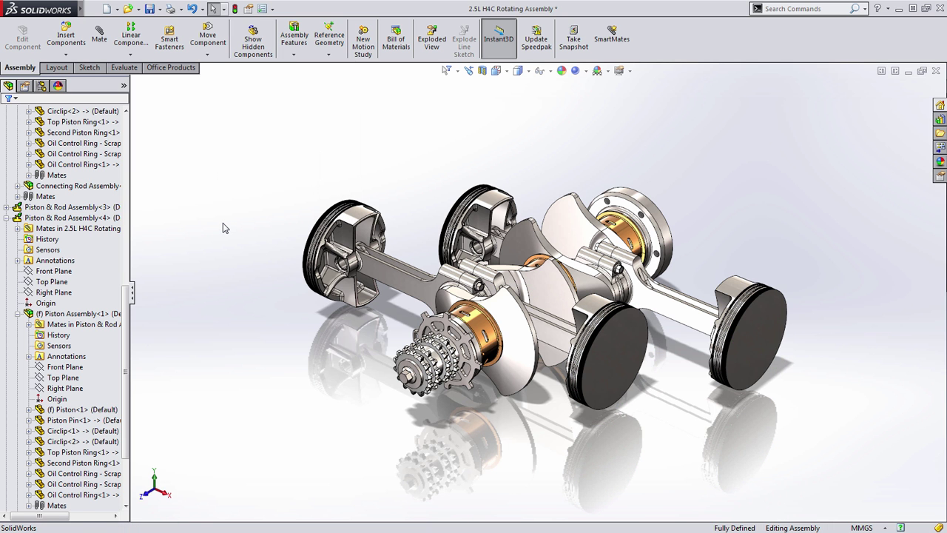
# Step: Open the connecting rod as a separate part via Open Part and show the Part Shortcuts toolbar
pyautogui.click(400, 289)
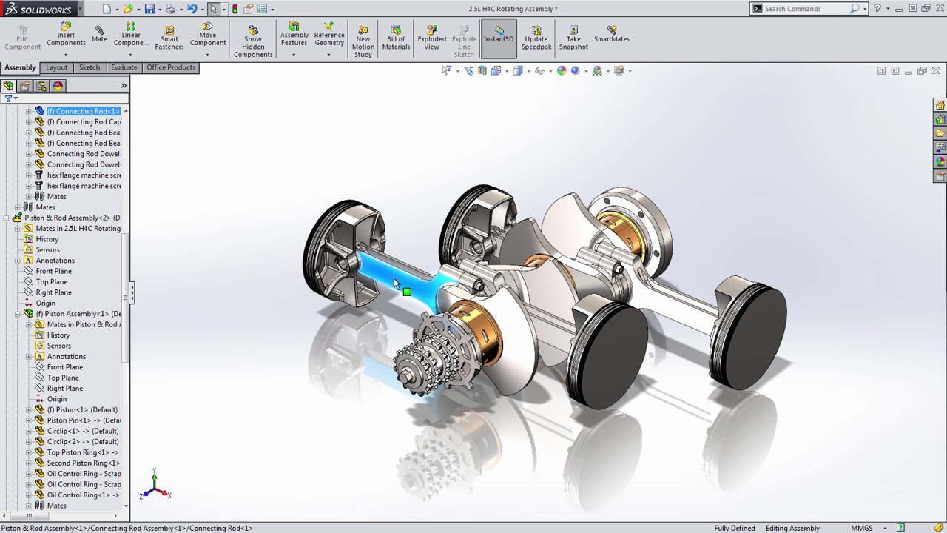
pyautogui.click(427, 225)
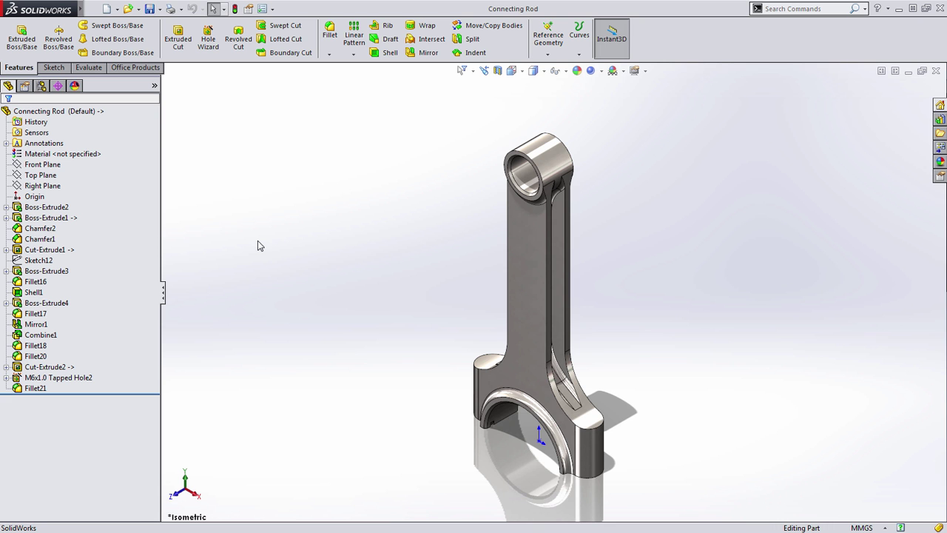
pyautogui.press('s')
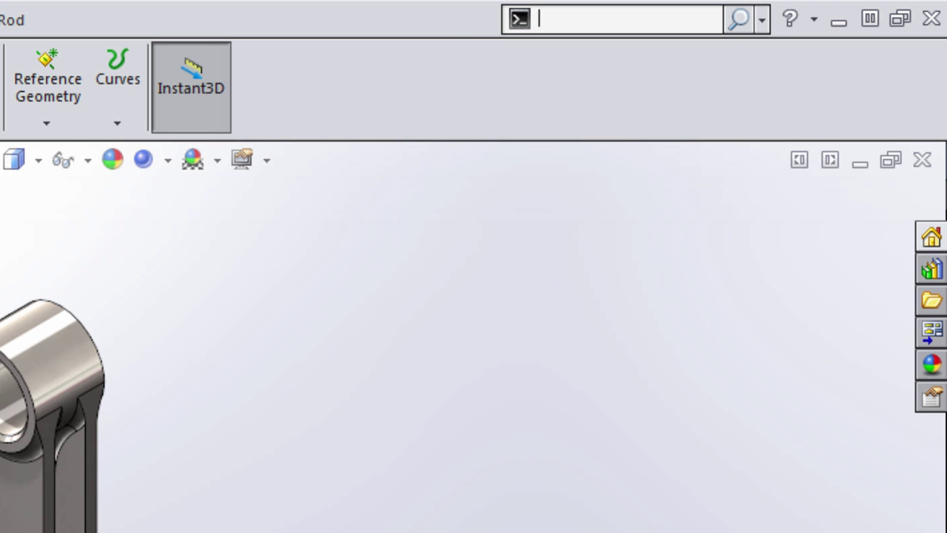
# Step: Run Move Face from the 'move' search on the rod's small-end faces, previewing a 15.07 mm rise in Y
pyautogui.write('move')
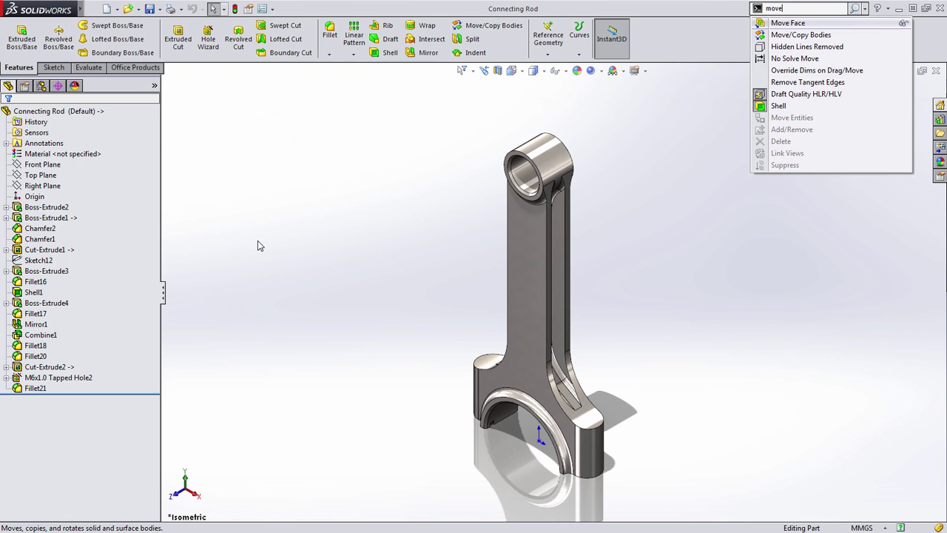
pyautogui.press('Return')
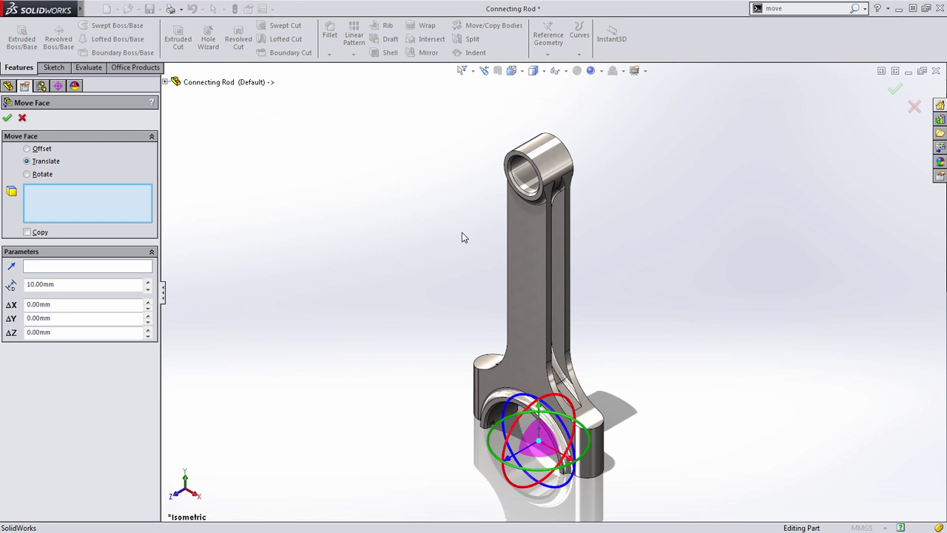
pyautogui.moveTo(446, 225); pyautogui.dragTo(654, 118)
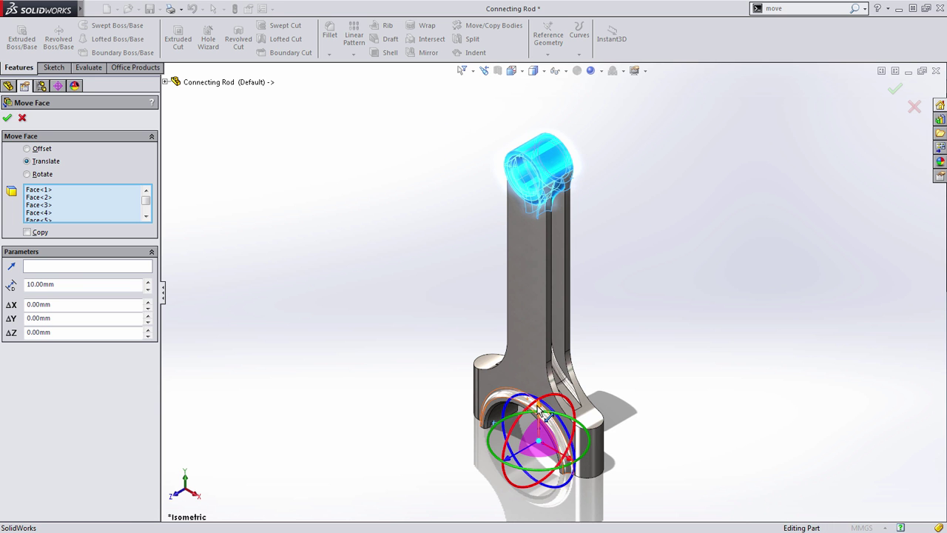
pyautogui.moveTo(544, 414); pyautogui.dragTo(546, 384)
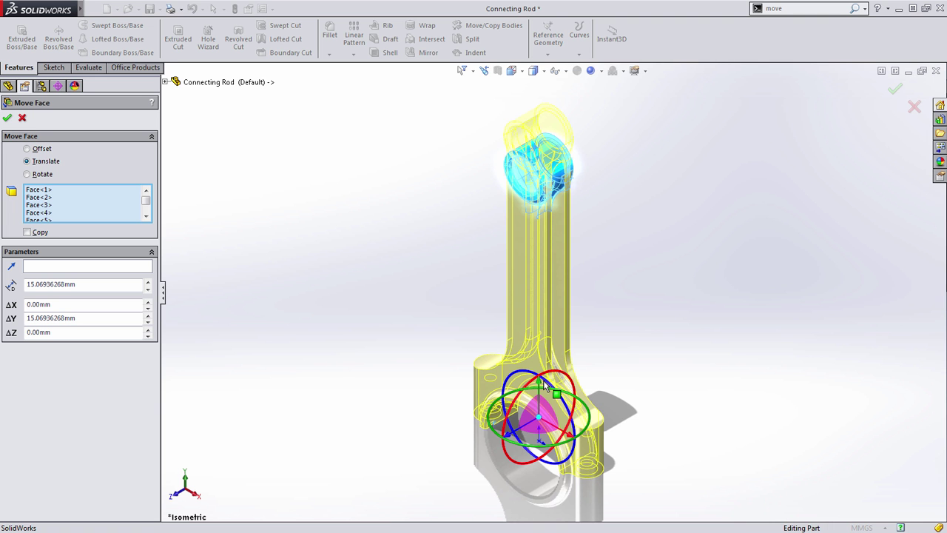
# Step: Cancel Move Face, then browse the Sketch, Boss, Cut and Reference Geometry flyouts on the Part Shortcuts toolbar
pyautogui.press('Escape')
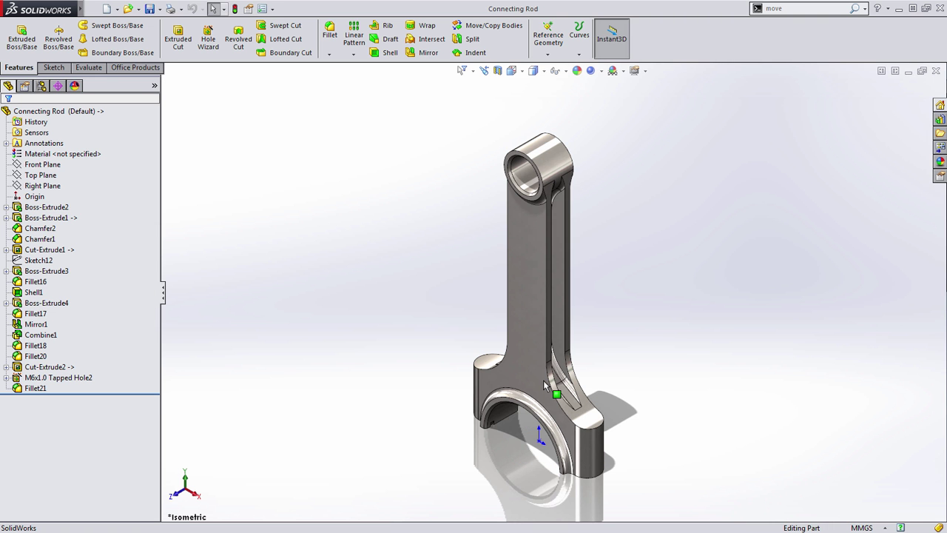
pyautogui.press('s')
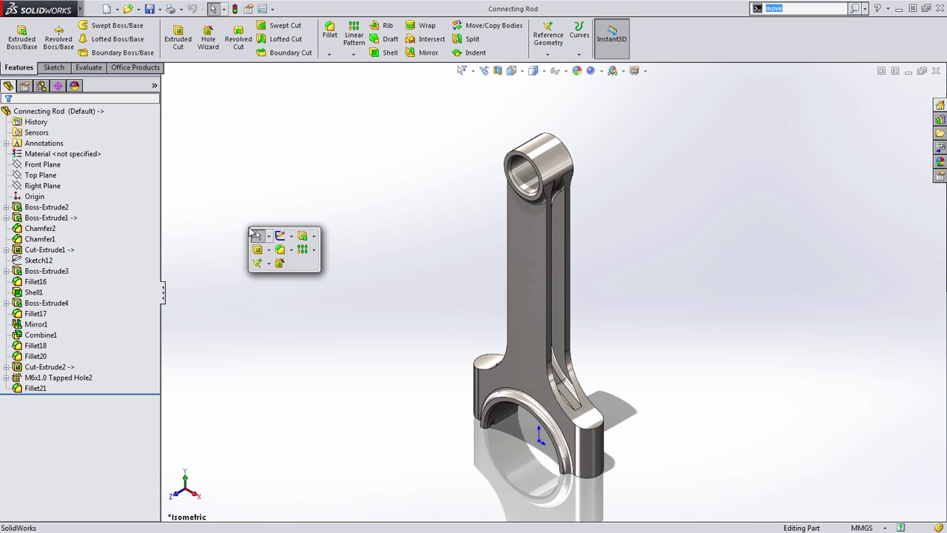
pyautogui.click(294, 237)
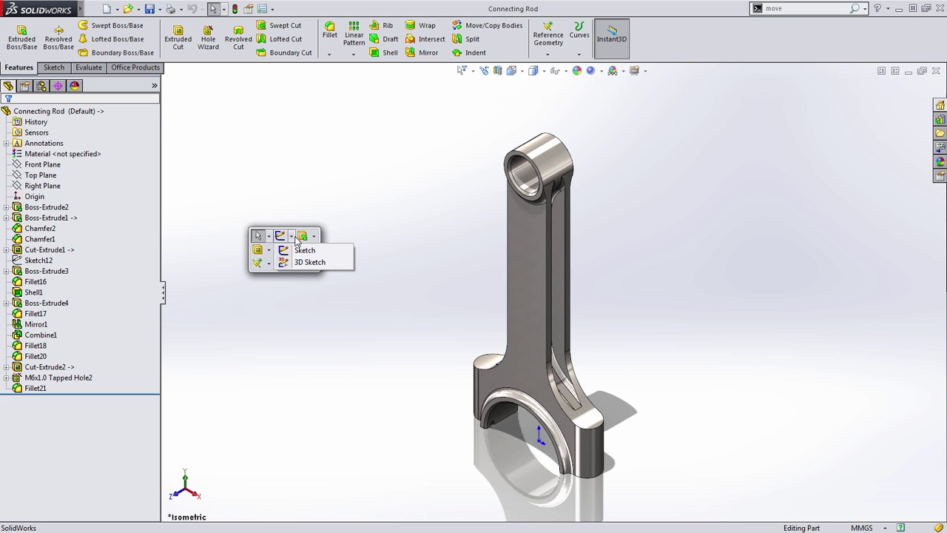
pyautogui.click(314, 236)
pyautogui.click(314, 236)
pyautogui.click(270, 250)
pyautogui.click(269, 250)
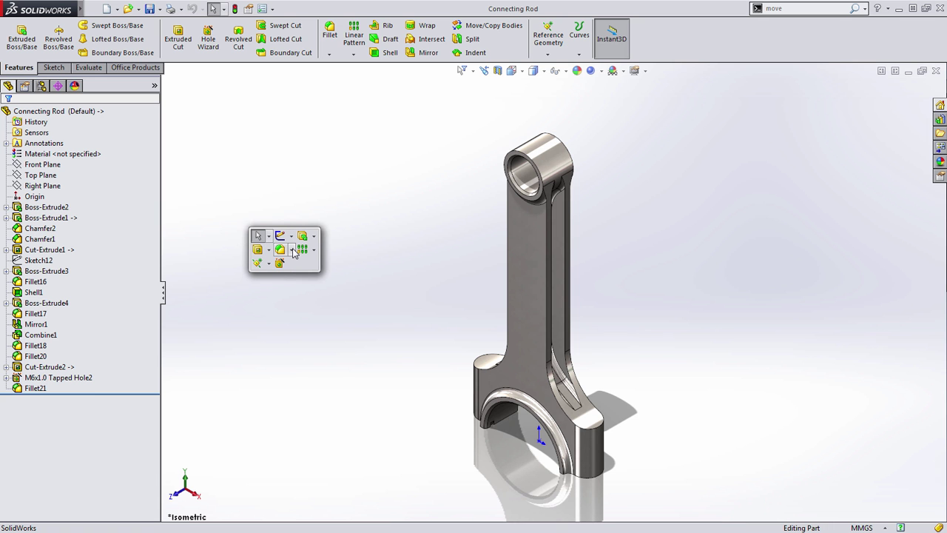
pyautogui.click(280, 264)
pyautogui.click(281, 265)
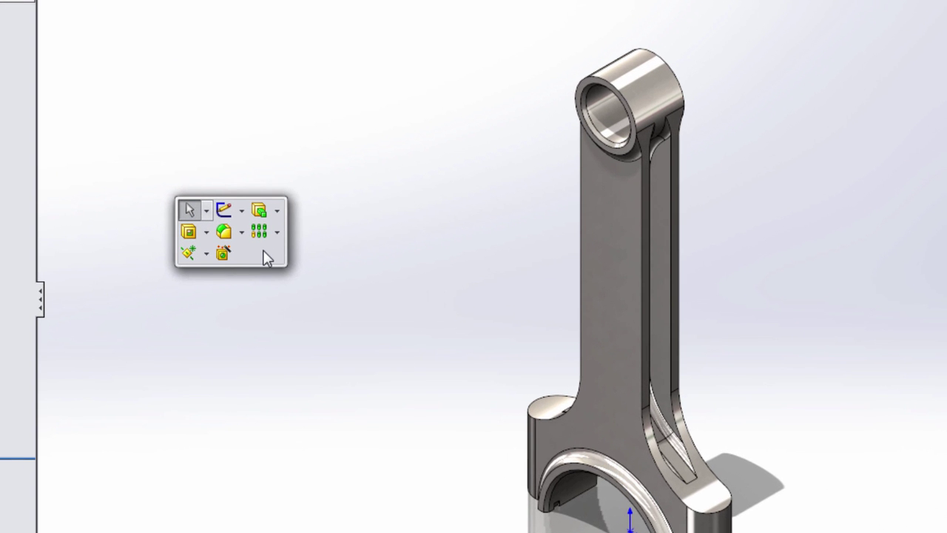
# Step: Open the shortcut bar customization and preview the Assembly, Drawing and Sketch bars before returning to Part
pyautogui.rightClick(267, 256)
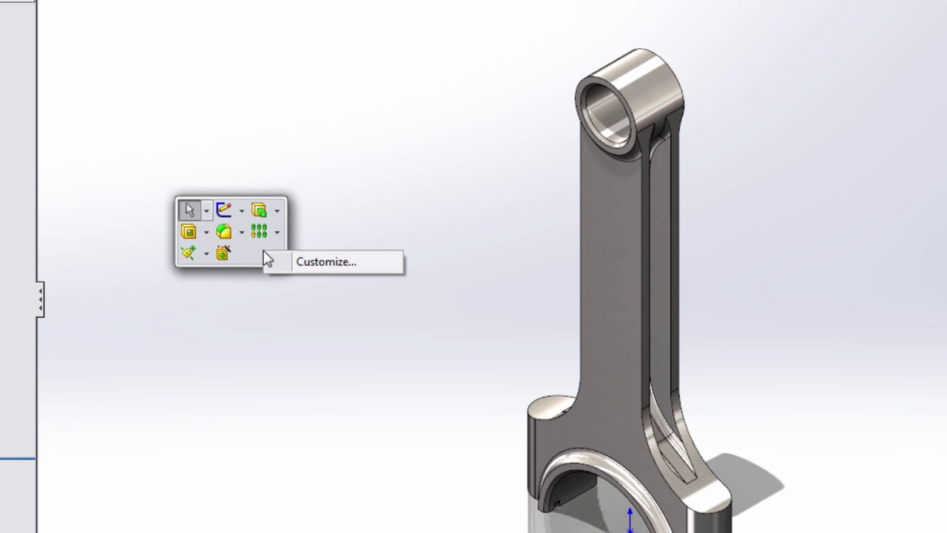
pyautogui.click(282, 262)
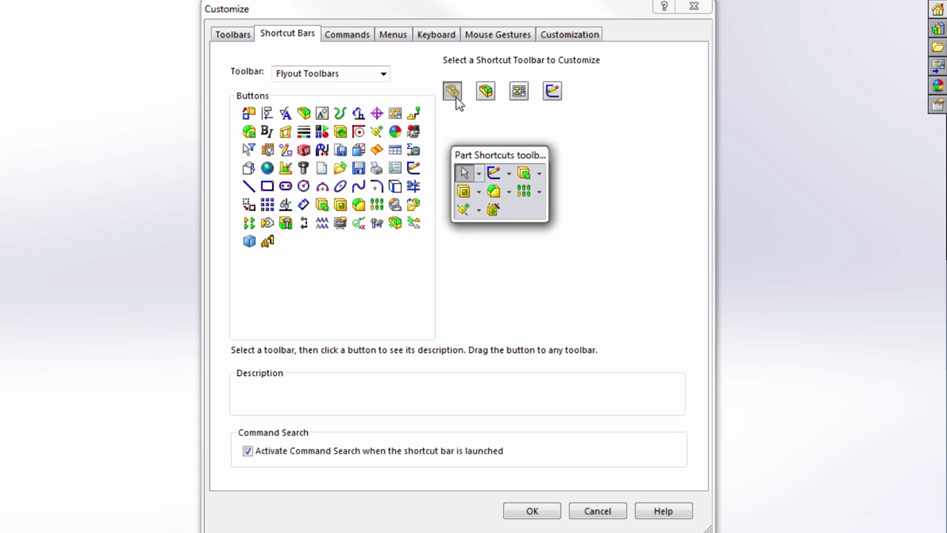
pyautogui.click(485, 98)
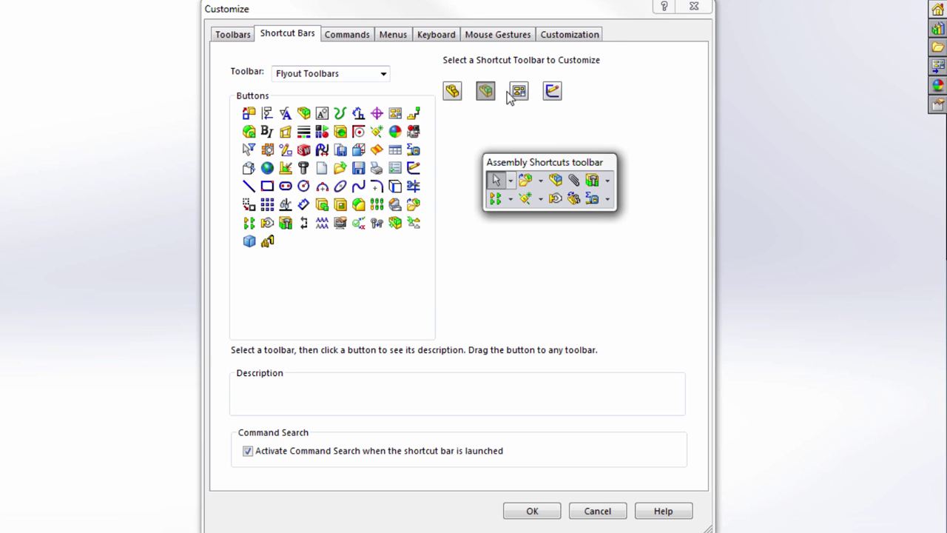
pyautogui.click(518, 94)
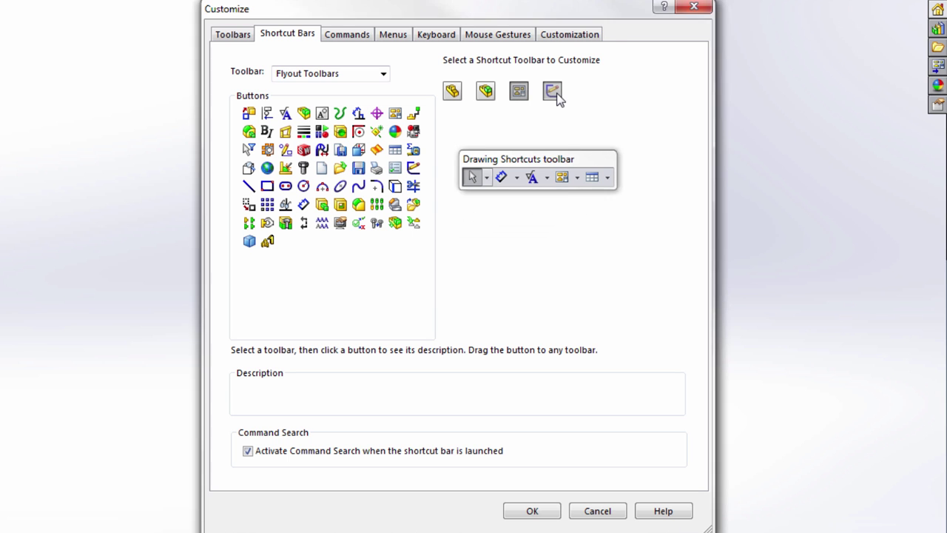
pyautogui.click(557, 96)
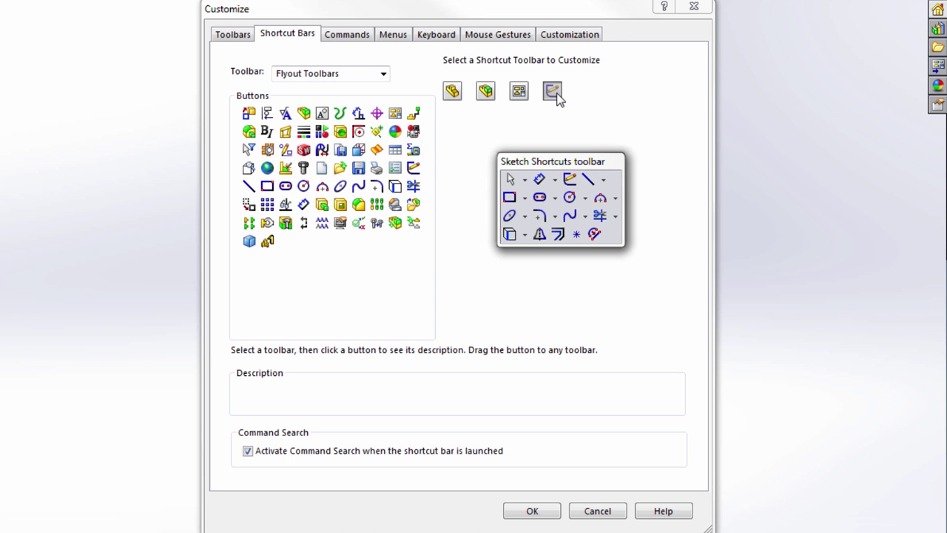
pyautogui.click(454, 96)
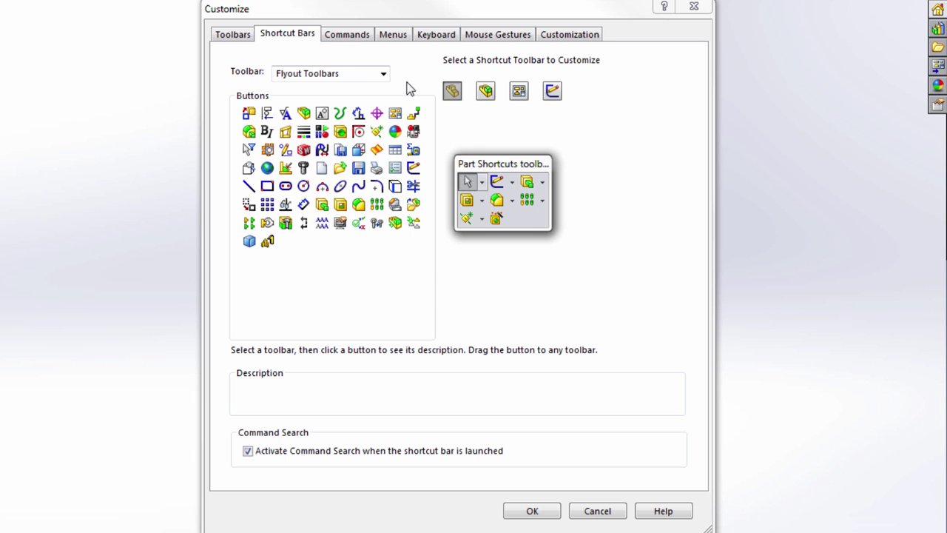
# Step: From the Surfaces category, add Extruded and Revolved Surface to the Part bar, then remove both
pyautogui.click(384, 74)
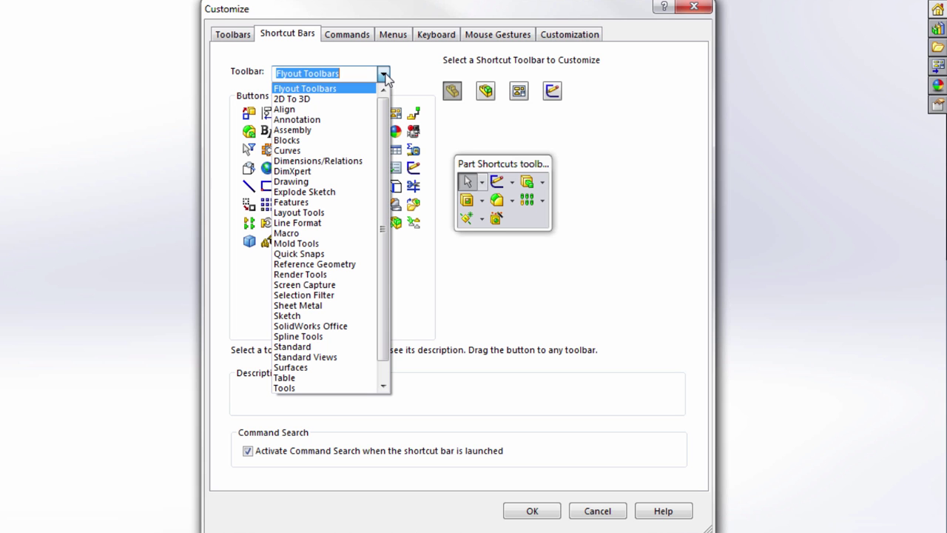
pyautogui.click(309, 368)
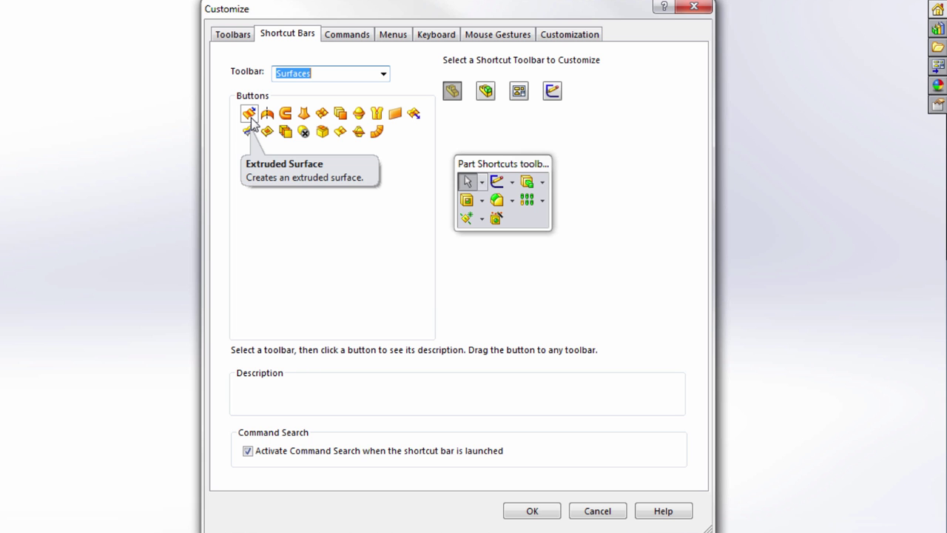
pyautogui.moveTo(250, 117); pyautogui.dragTo(511, 218)
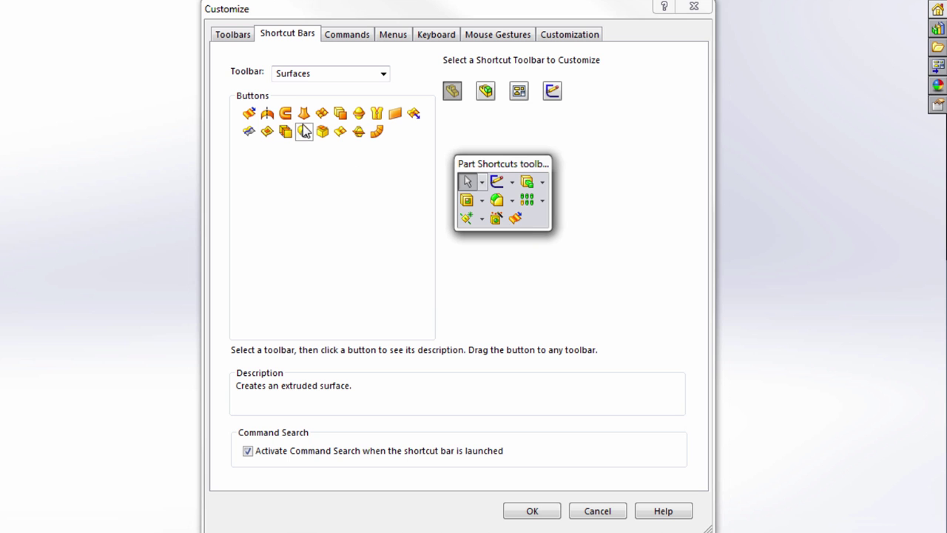
pyautogui.moveTo(267, 114); pyautogui.dragTo(532, 224)
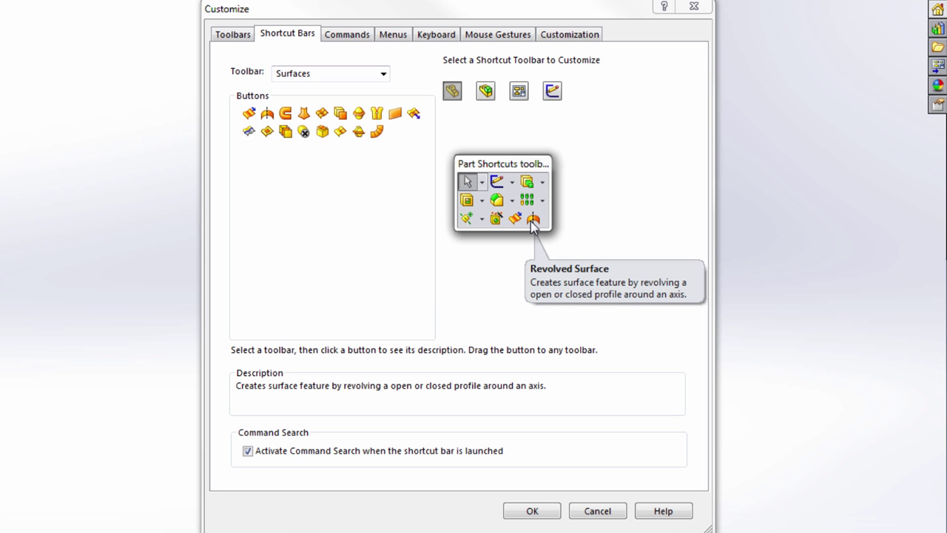
pyautogui.moveTo(533, 219); pyautogui.dragTo(399, 212)
pyautogui.moveTo(516, 219); pyautogui.dragTo(363, 211)
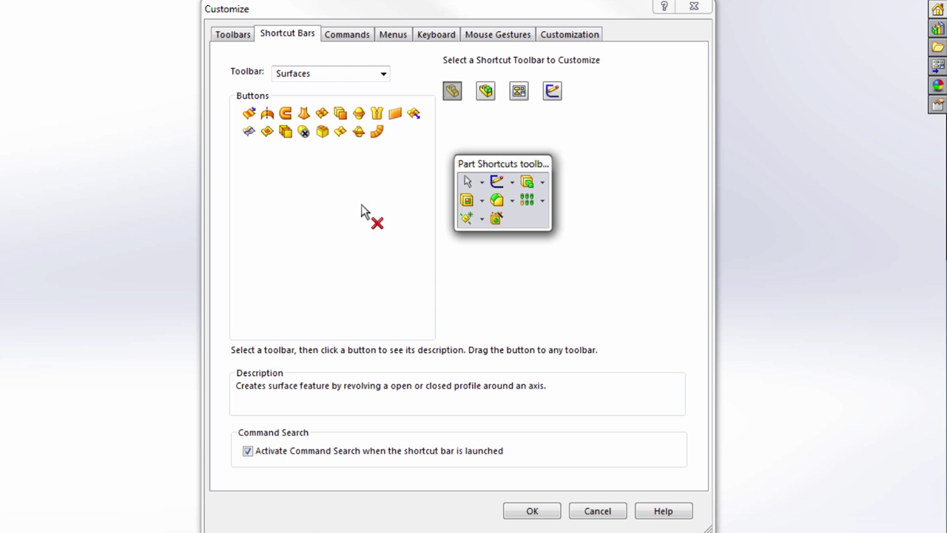
# Step: Pick the Flyout Toolbars category and drag the Surfaces, Sheet Metal and Weldments flyouts onto Part Shortcuts
pyautogui.click(388, 74)
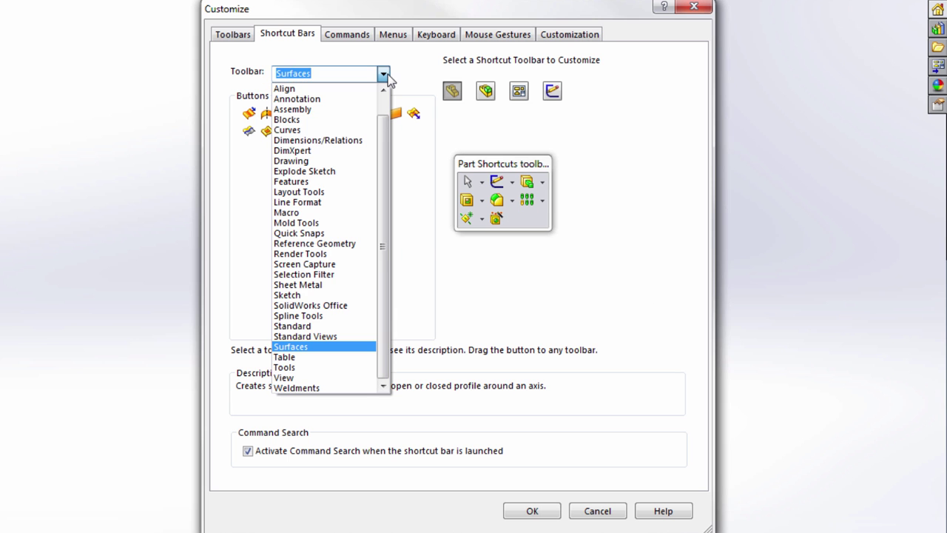
pyautogui.moveTo(379, 198); pyautogui.dragTo(385, 155)
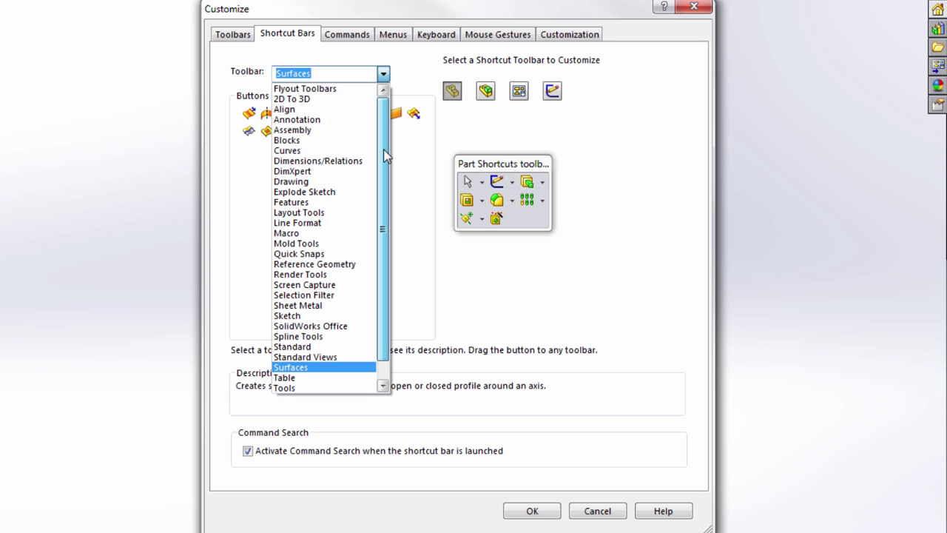
pyautogui.click(362, 89)
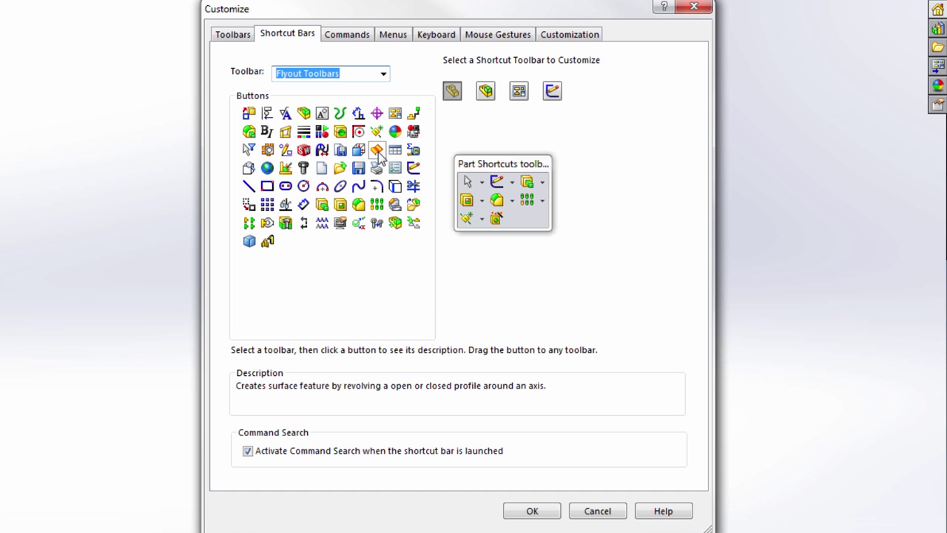
pyautogui.moveTo(377, 151); pyautogui.dragTo(505, 220)
pyautogui.moveTo(284, 151); pyautogui.dragTo(522, 225)
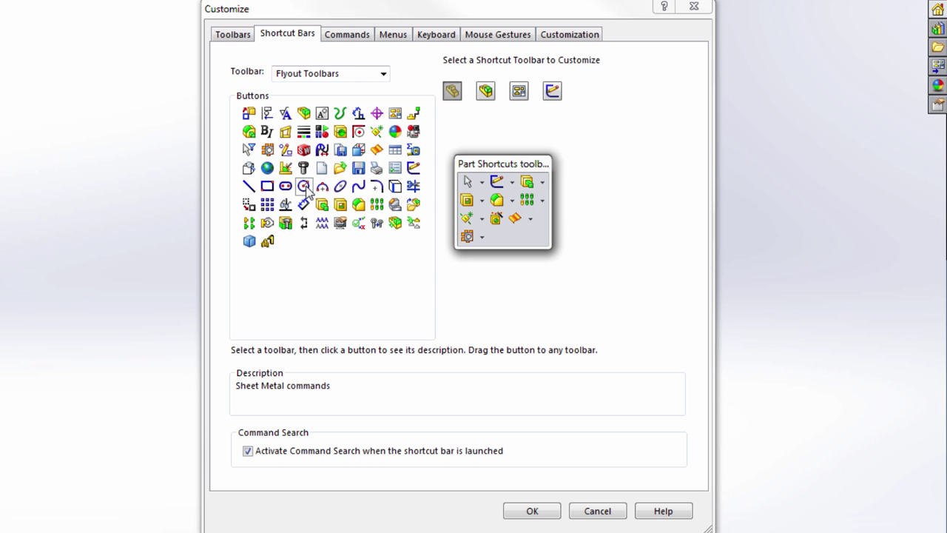
pyautogui.moveTo(286, 168); pyautogui.dragTo(538, 224)
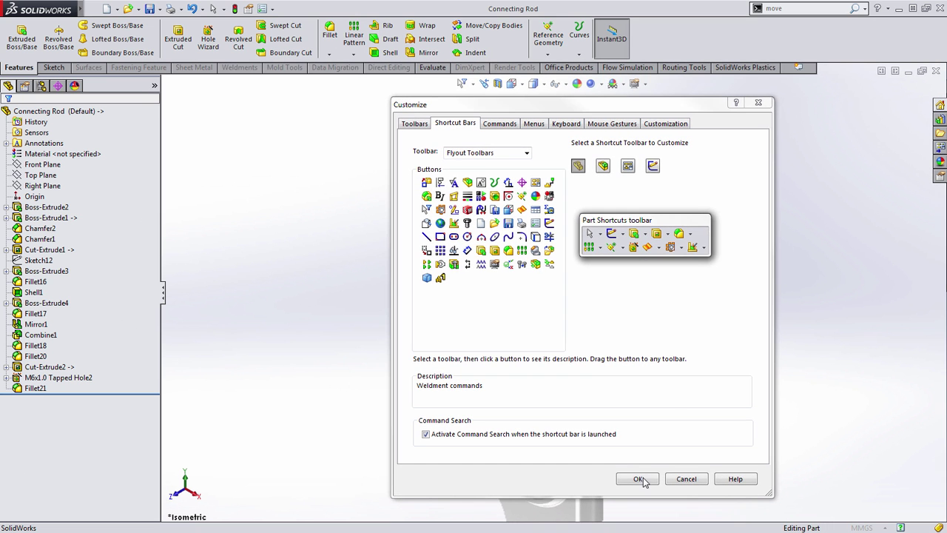
# Step: Accept Customize with OK and check the new Surfaces, Sheet Metal and Weldments flyouts on the S-key bar
pyautogui.click(640, 479)
pyautogui.click(656, 230)
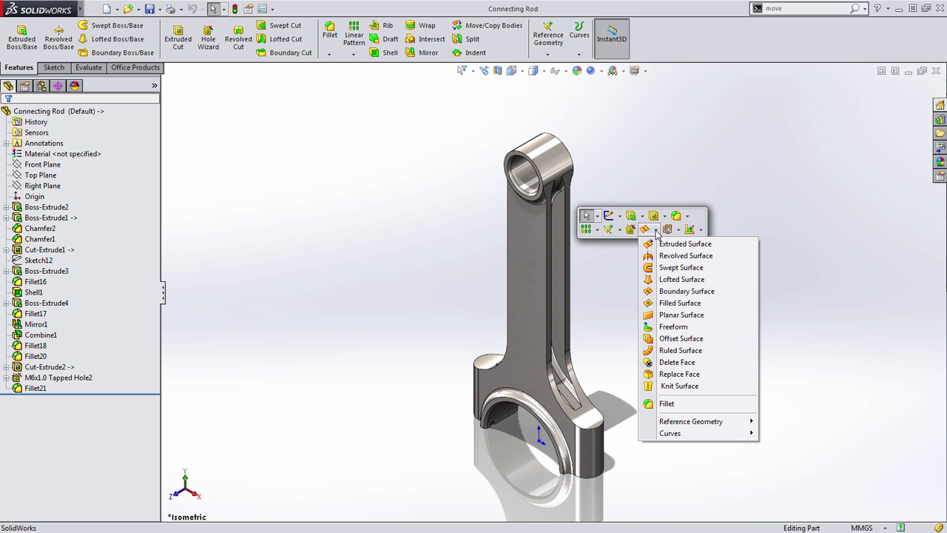
pyautogui.click(679, 230)
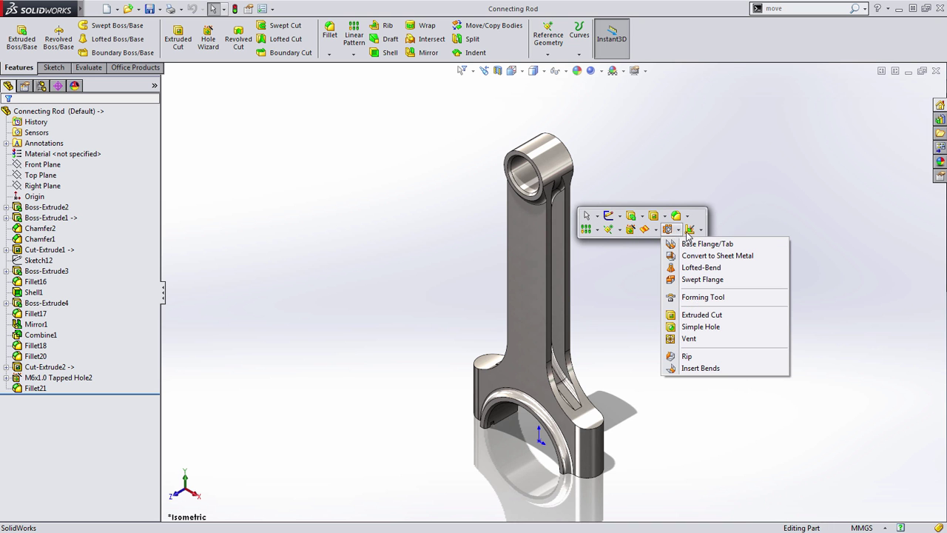
pyautogui.click(697, 232)
pyautogui.press('Escape')
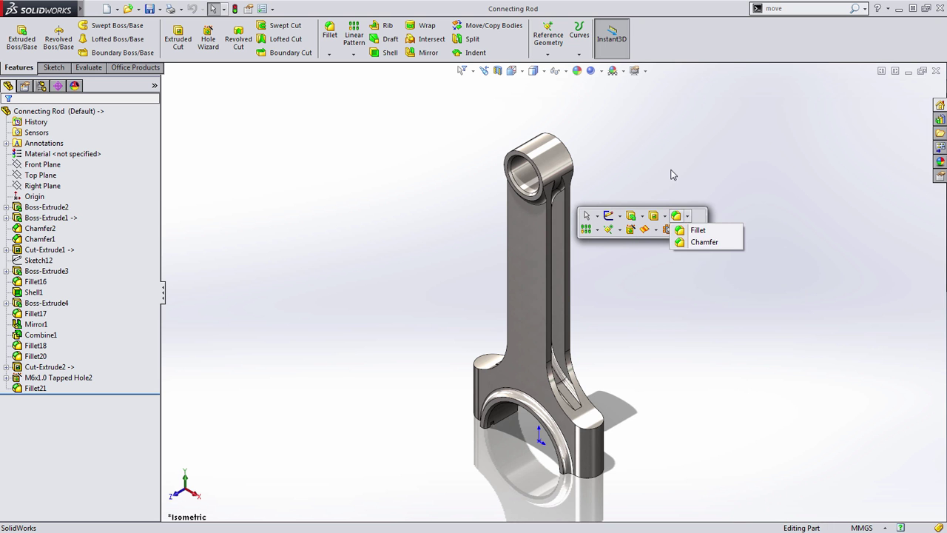
pyautogui.press('s')
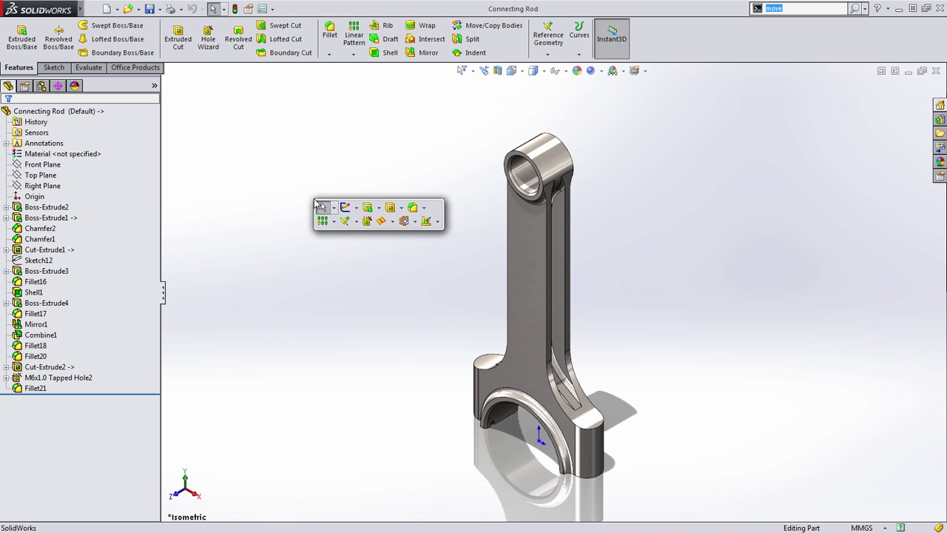
pyautogui.click(392, 222)
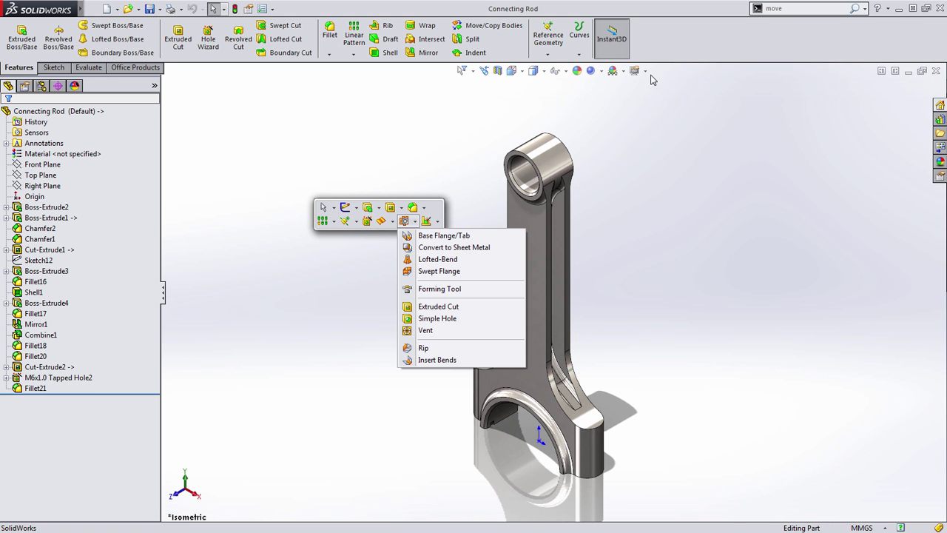
# Step: Choose Surfaces from the toolbar right-click menu to float the Surfaces toolbar
pyautogui.rightClick(676, 39)
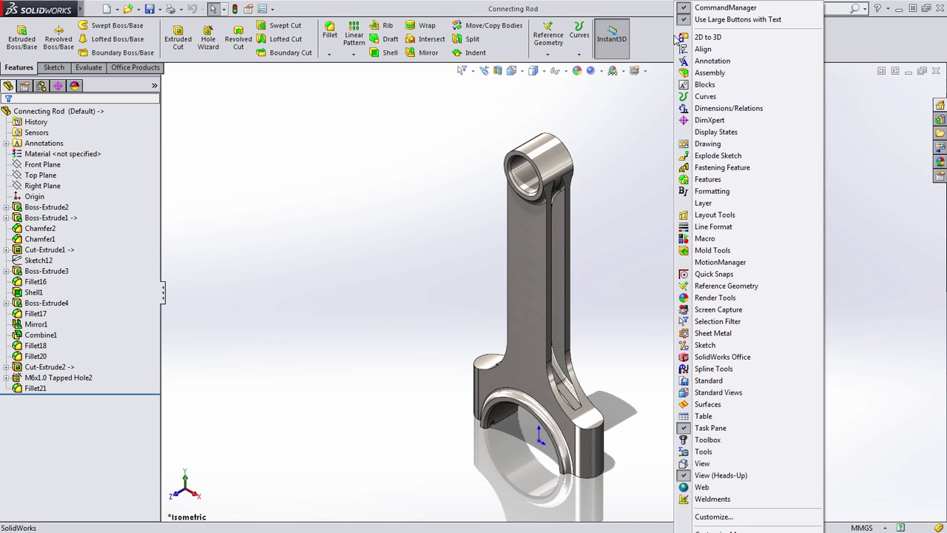
pyautogui.click(734, 410)
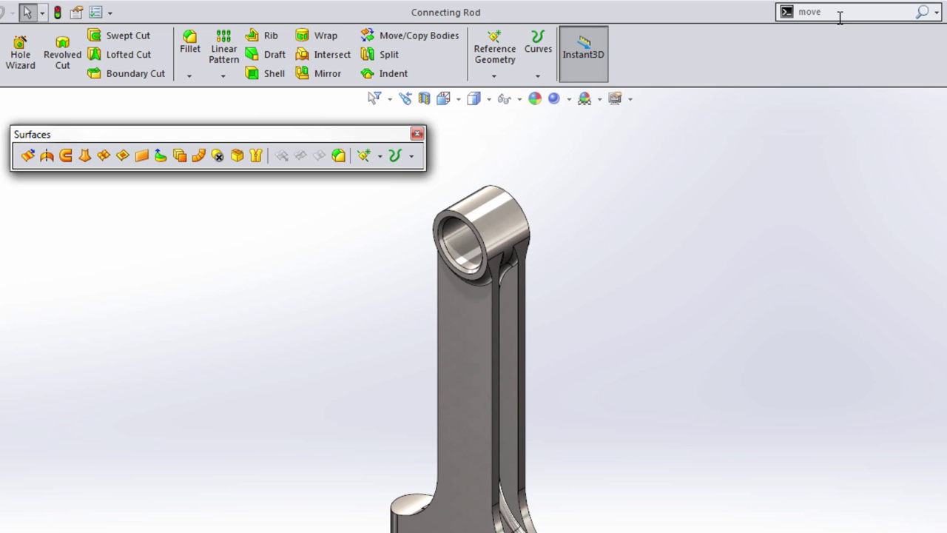
# Step: Drag Move Face and Move/Copy Bodies from the 'move' search results onto the Surfaces toolbar
pyautogui.click(923, 13)
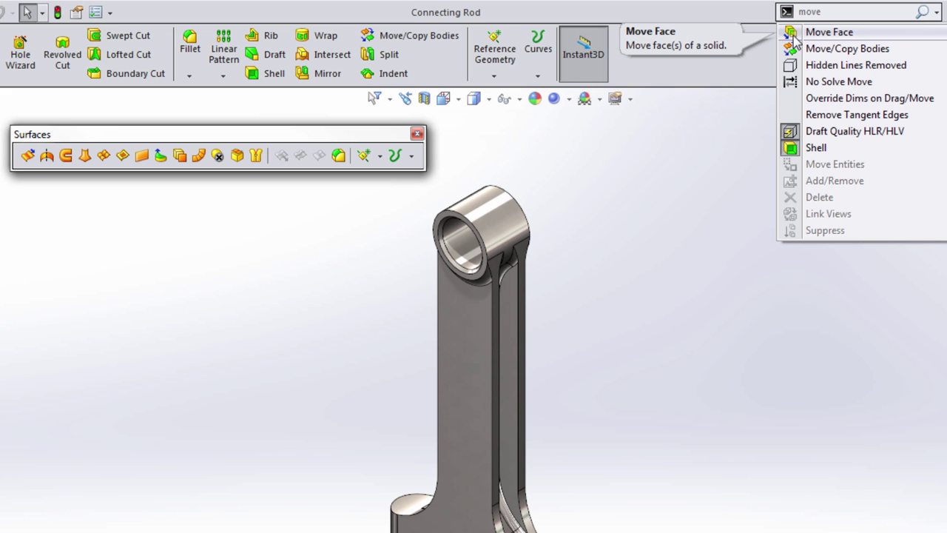
pyautogui.moveTo(793, 35); pyautogui.dragTo(278, 154)
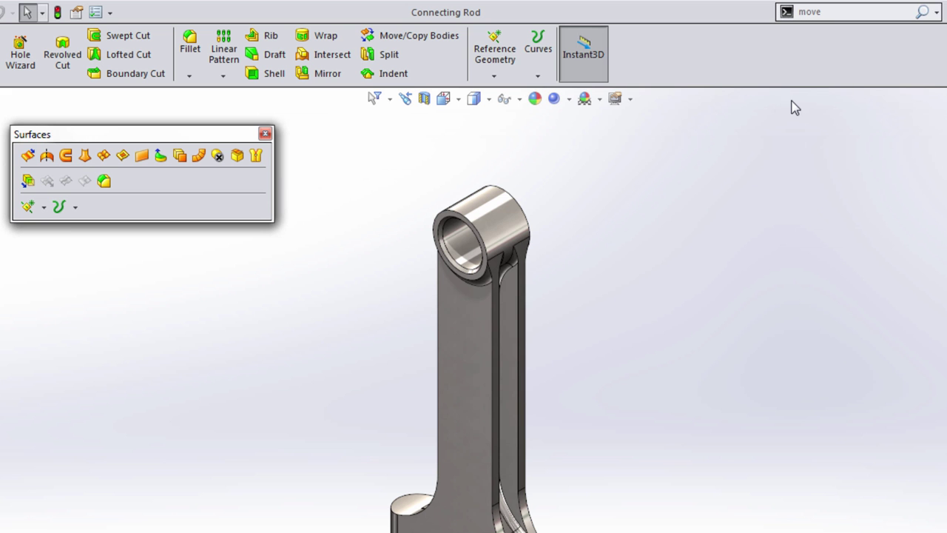
pyautogui.click(923, 13)
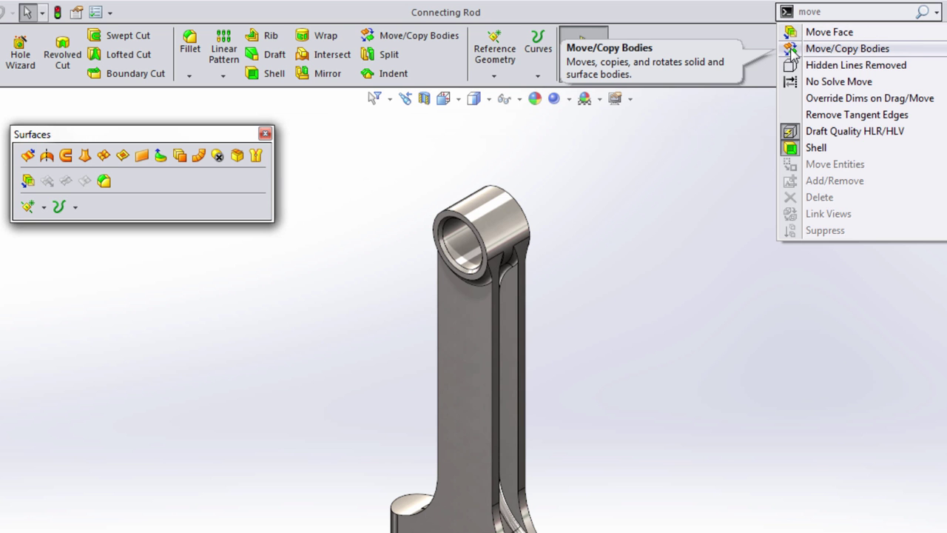
pyautogui.moveTo(794, 50); pyautogui.dragTo(43, 185)
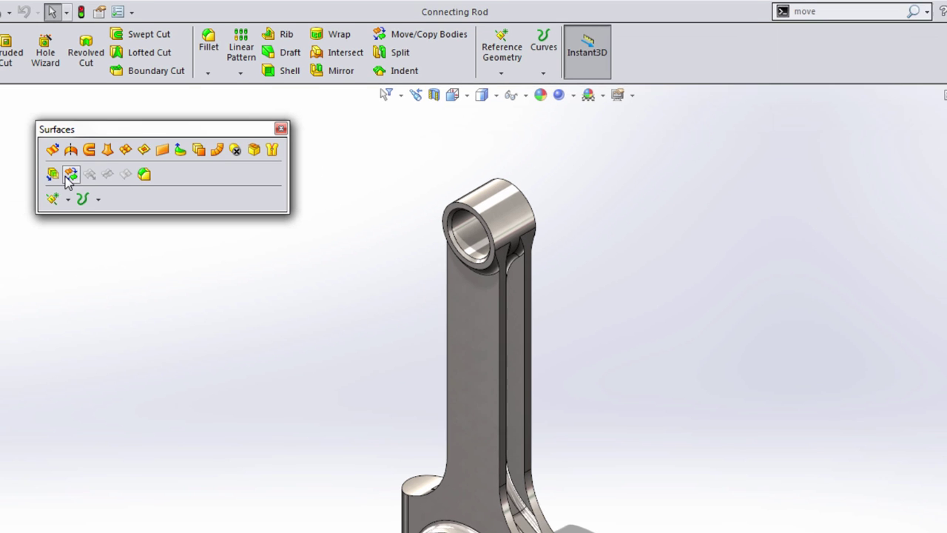
# Step: Close the floating Surfaces toolbar, then launch Move Face from the S-key Surfaces flyout and box-select the rod's upper-end faces
pyautogui.moveTo(247, 212); pyautogui.dragTo(261, 182)
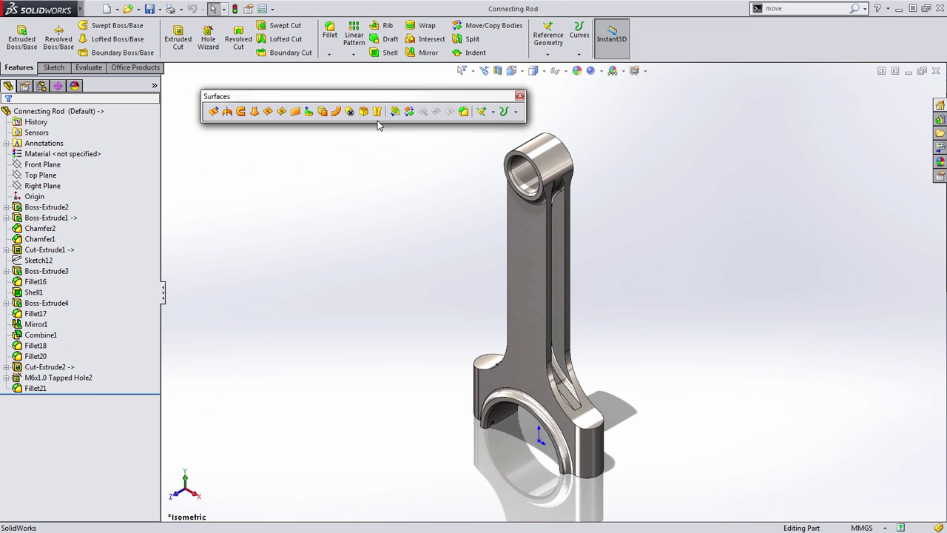
pyautogui.click(520, 95)
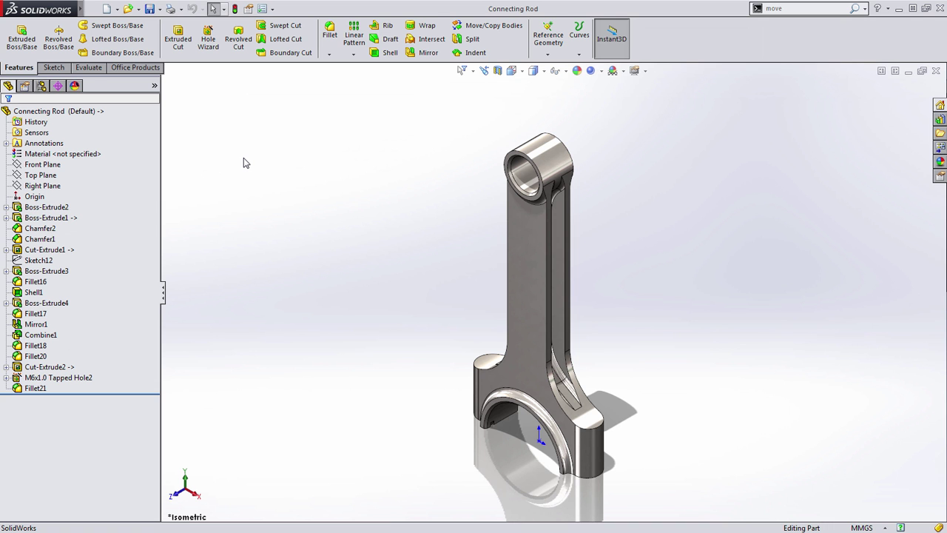
pyautogui.press('s')
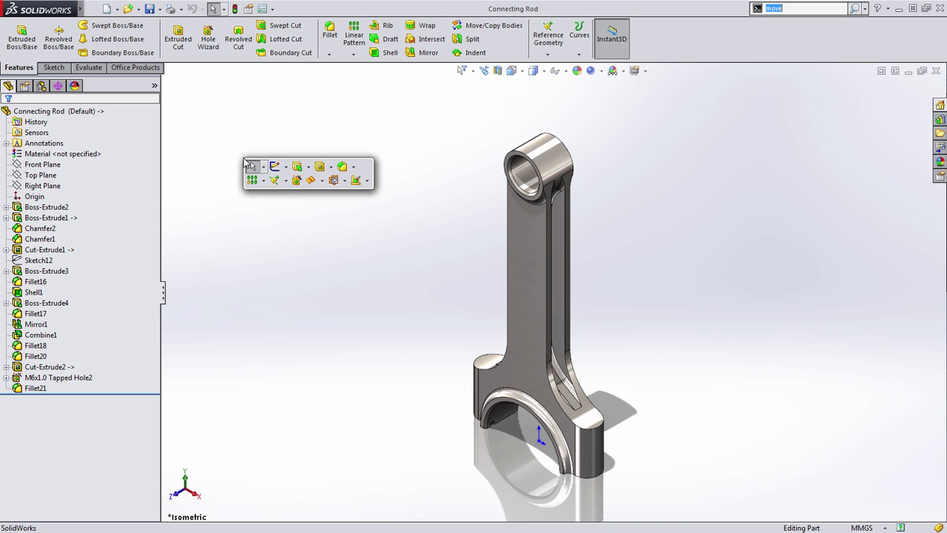
pyautogui.click(319, 181)
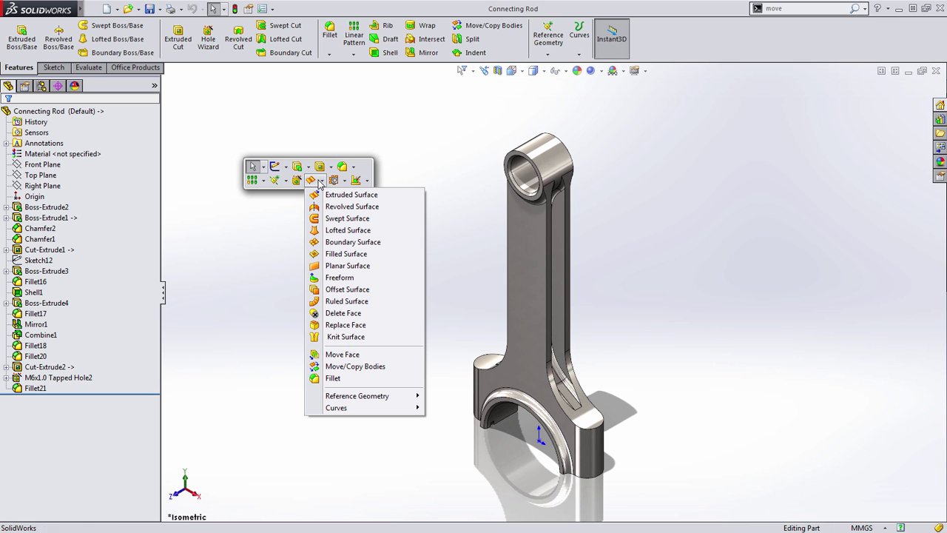
pyautogui.click(342, 354)
pyautogui.moveTo(451, 249); pyautogui.dragTo(642, 116)
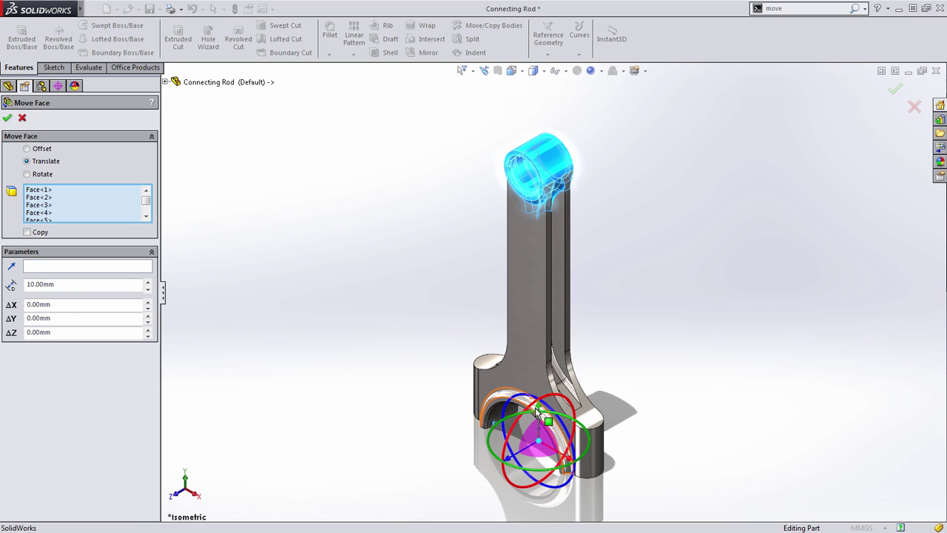
# Step: Drag the triad's Y arrow to translate the selected small-end faces up 14.62620119 mm
pyautogui.moveTo(542, 413); pyautogui.dragTo(541, 380)
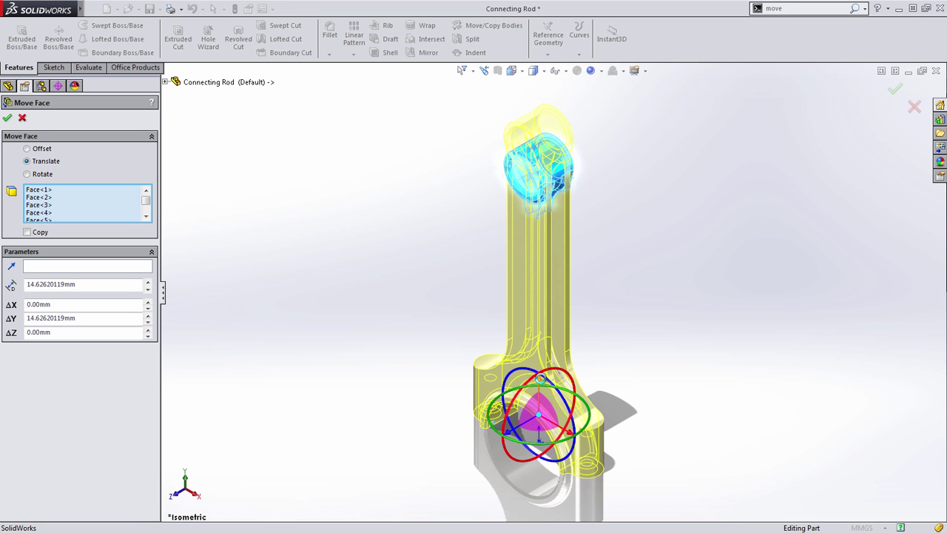